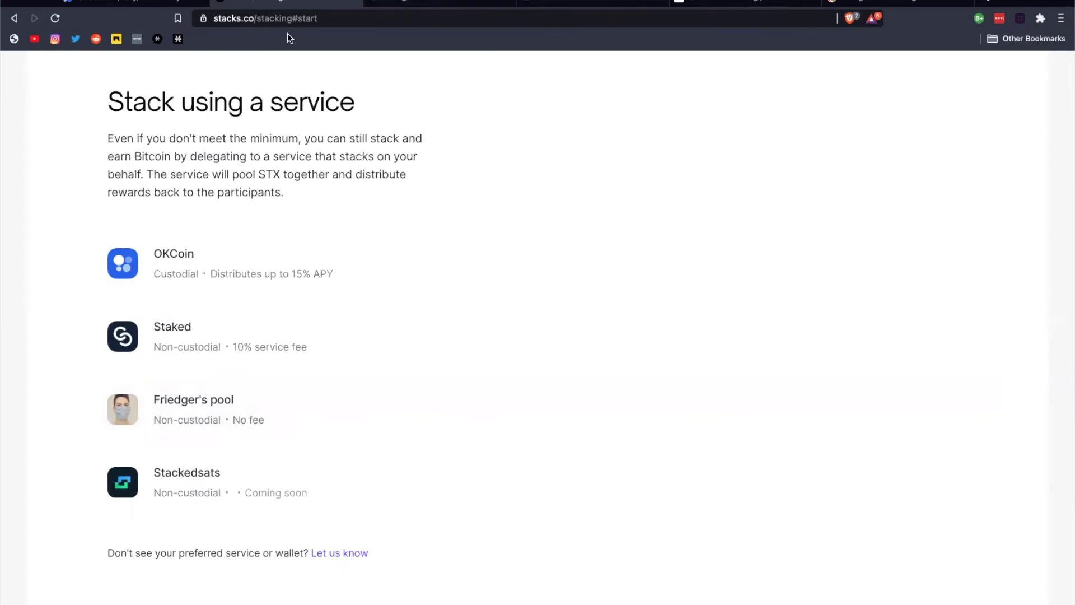
Step: Review Friedger's stacking pool site, then switch to the okcoin.com tab
{"action": "left_click", "coordinate": [423, 3]}
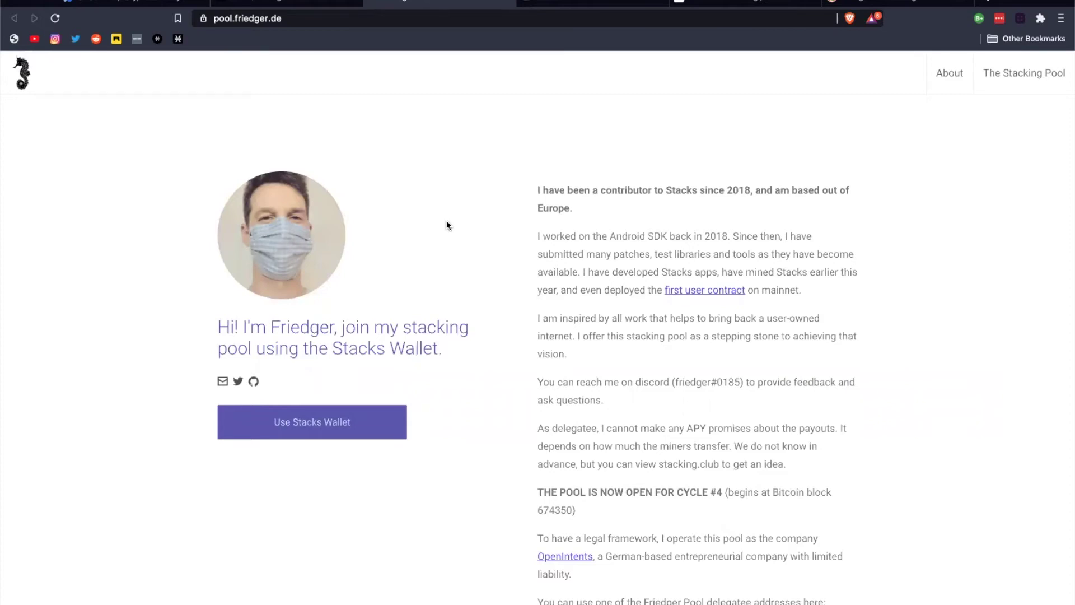
{"action": "left_click", "coordinate": [104, 3]}
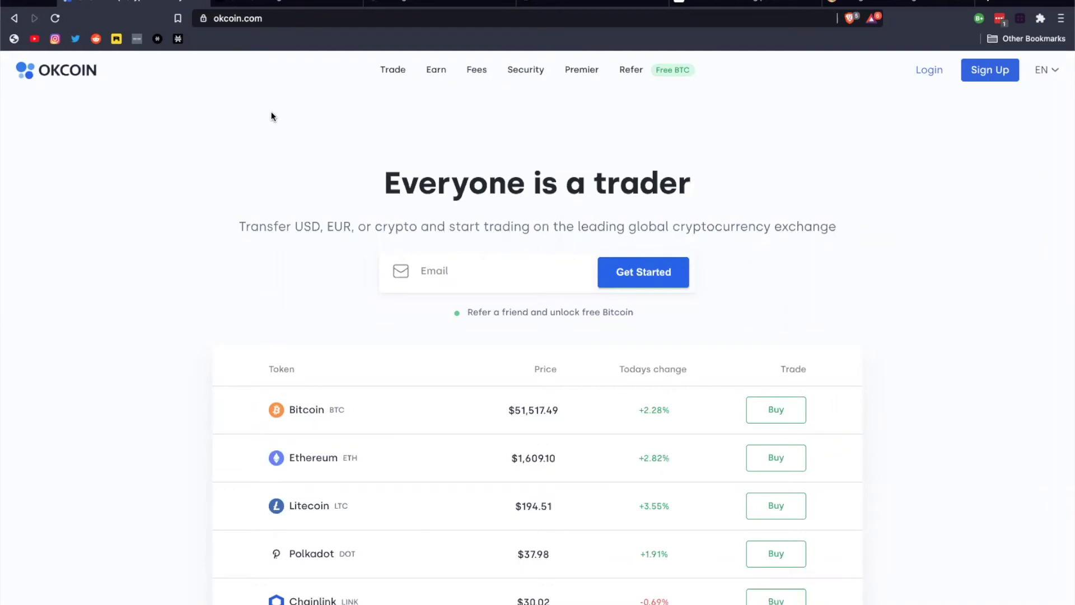
Step: Sign in to the OKCoin account with two-step verification to reach the dashboard
{"action": "left_click", "coordinate": [929, 70]}
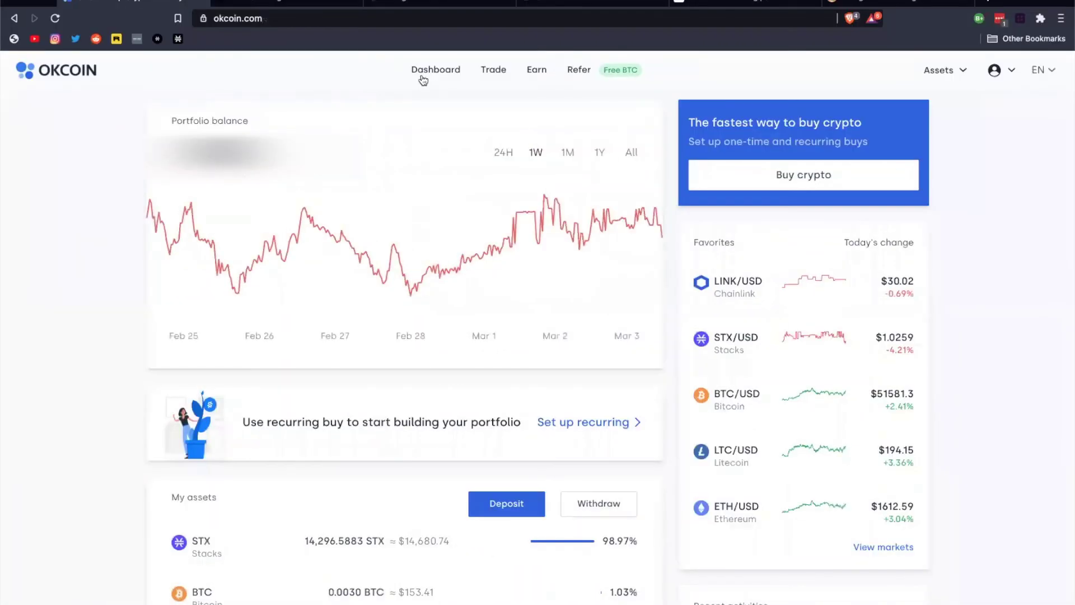
Step: Deposit 100 USD from the linked bank account via Assets > Deposit
{"action": "left_click", "coordinate": [945, 70]}
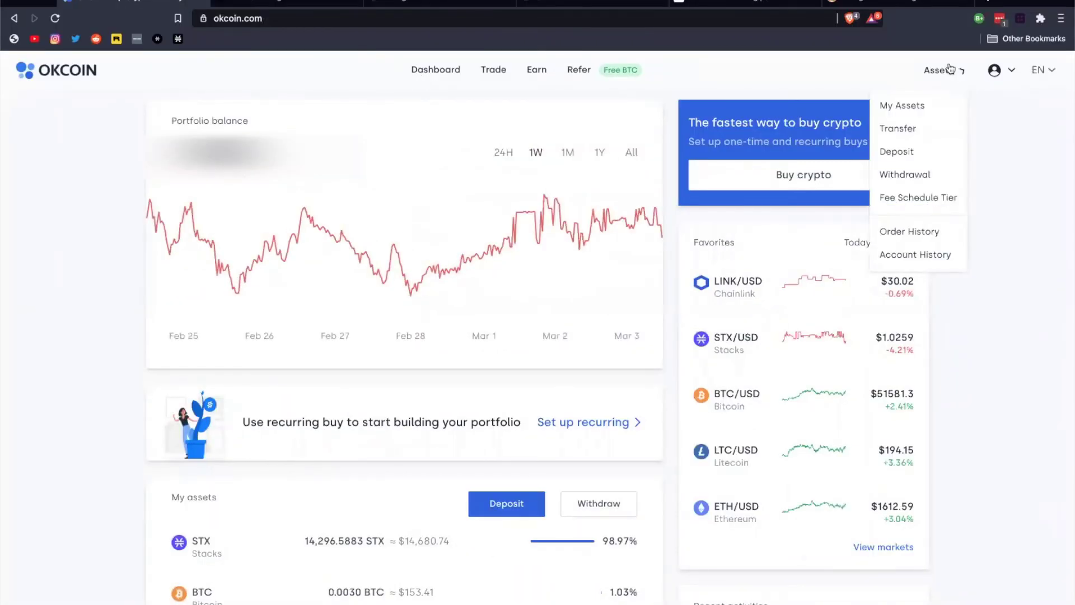
{"action": "left_click", "coordinate": [897, 151]}
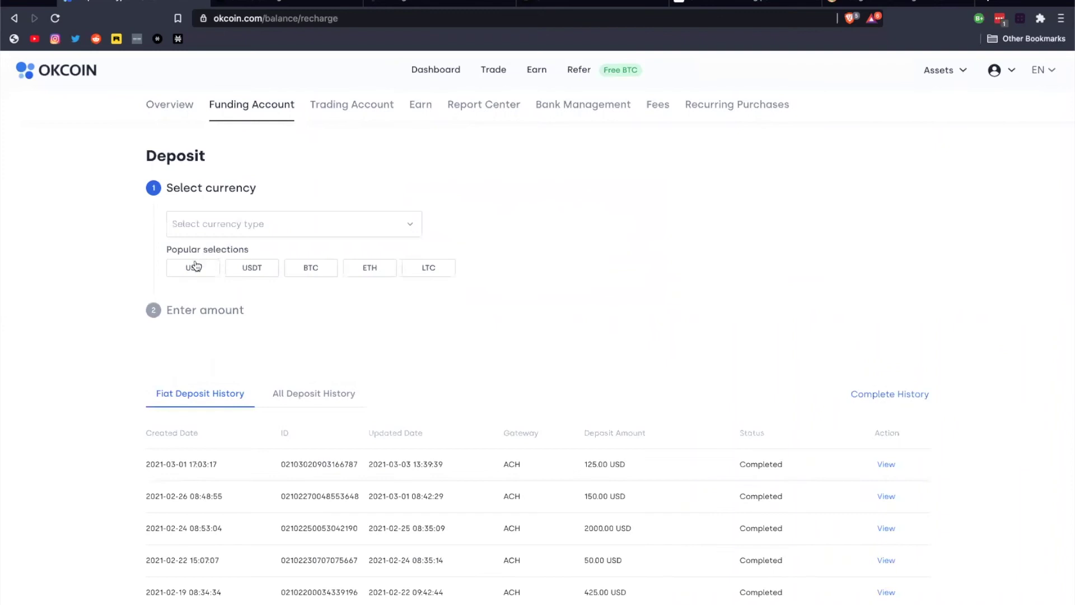
{"action": "left_click", "coordinate": [194, 265]}
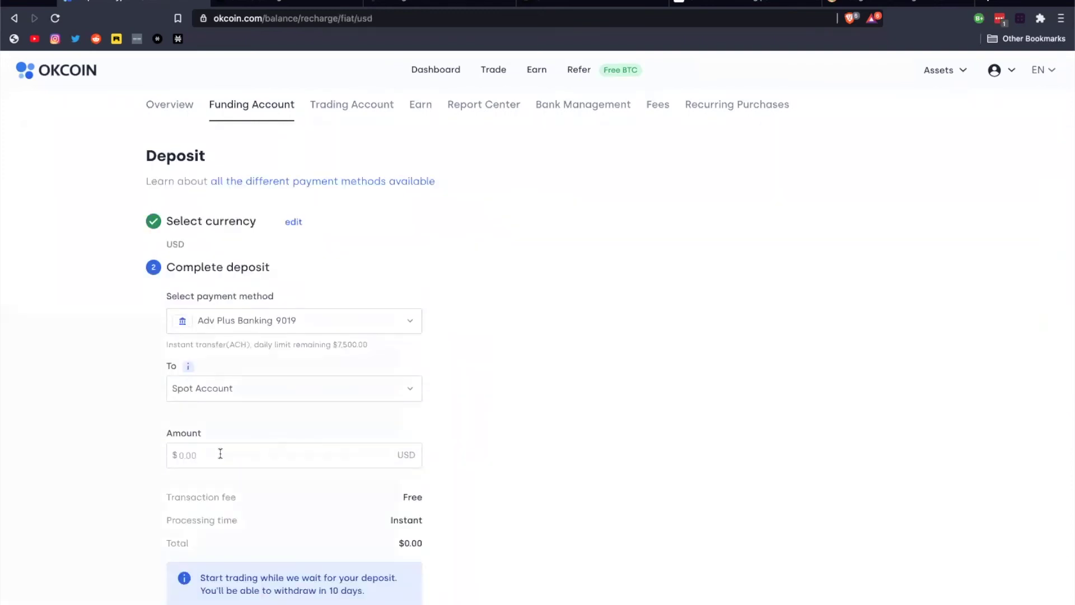
{"action": "left_click", "coordinate": [221, 455]}
{"action": "type", "text": "10"}
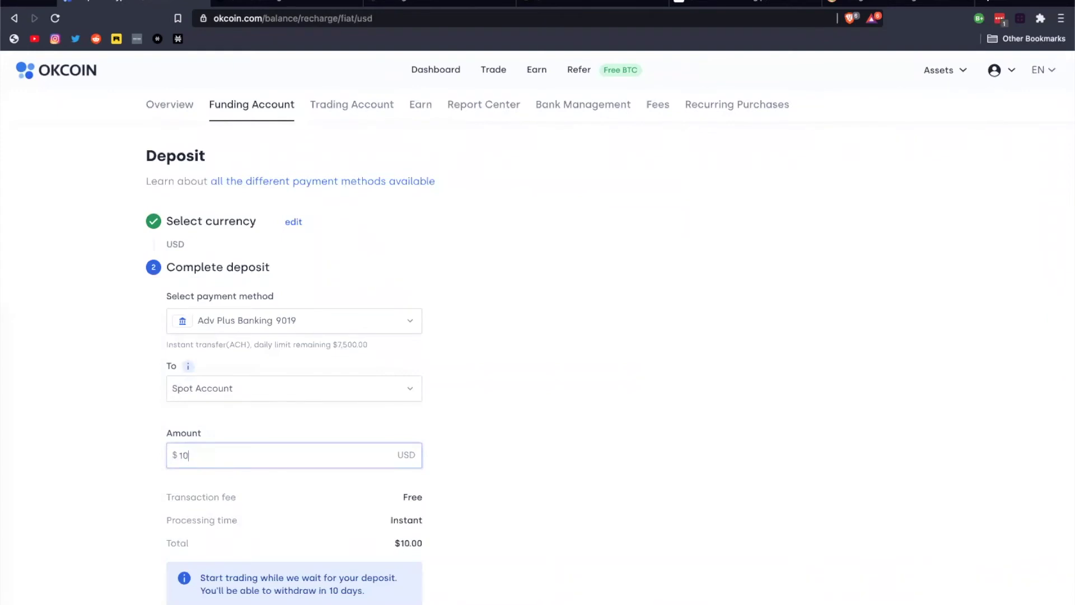
{"action": "type", "text": "0"}
{"action": "scroll", "coordinate": [452, 505], "scroll_direction": "down", "scroll_amount": 2}
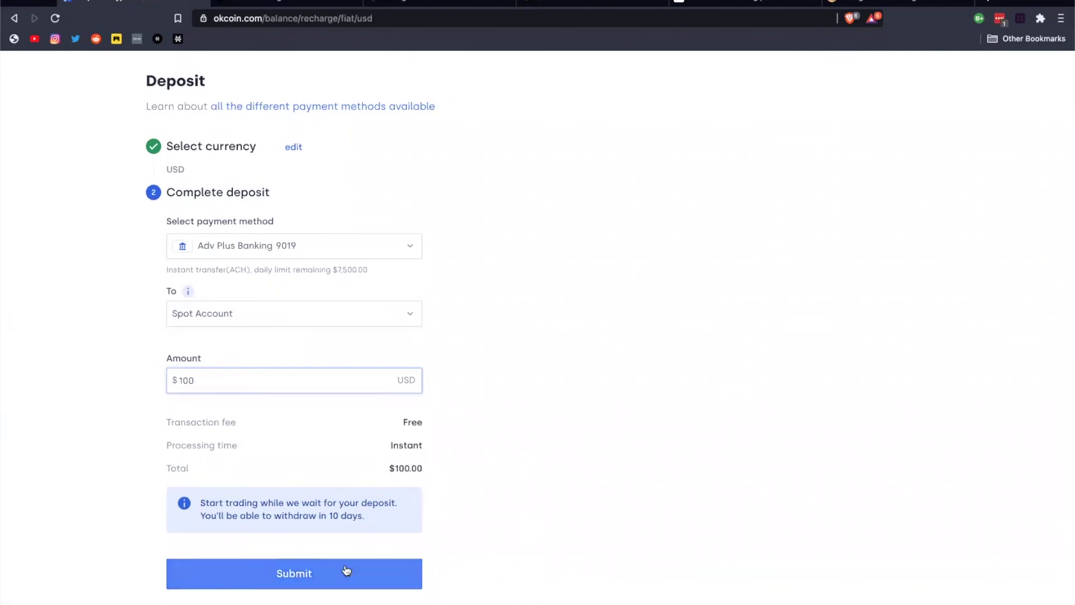
{"action": "left_click", "coordinate": [347, 572]}
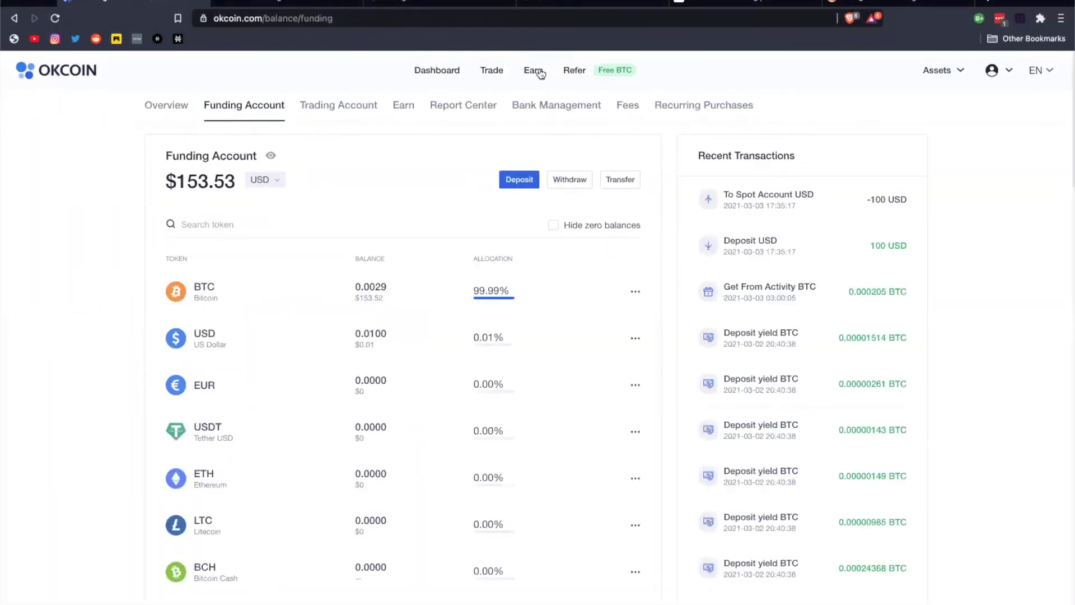
Step: Attempt a Stack STX, Earn BTC deposit, land on the STX deposit page and dismiss its warning
{"action": "left_click", "coordinate": [534, 70]}
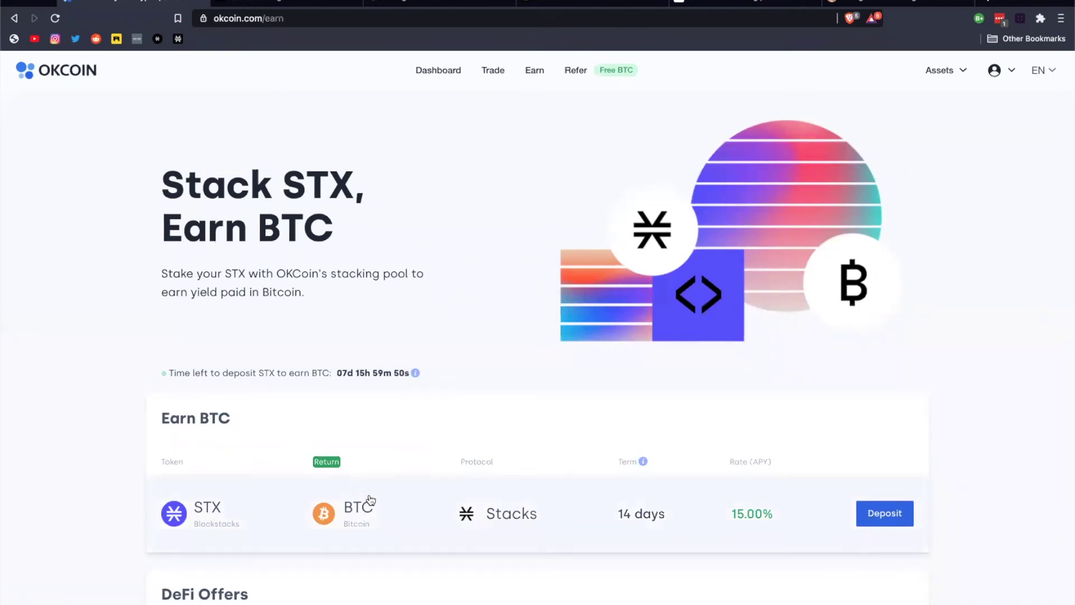
{"action": "left_click", "coordinate": [885, 513]}
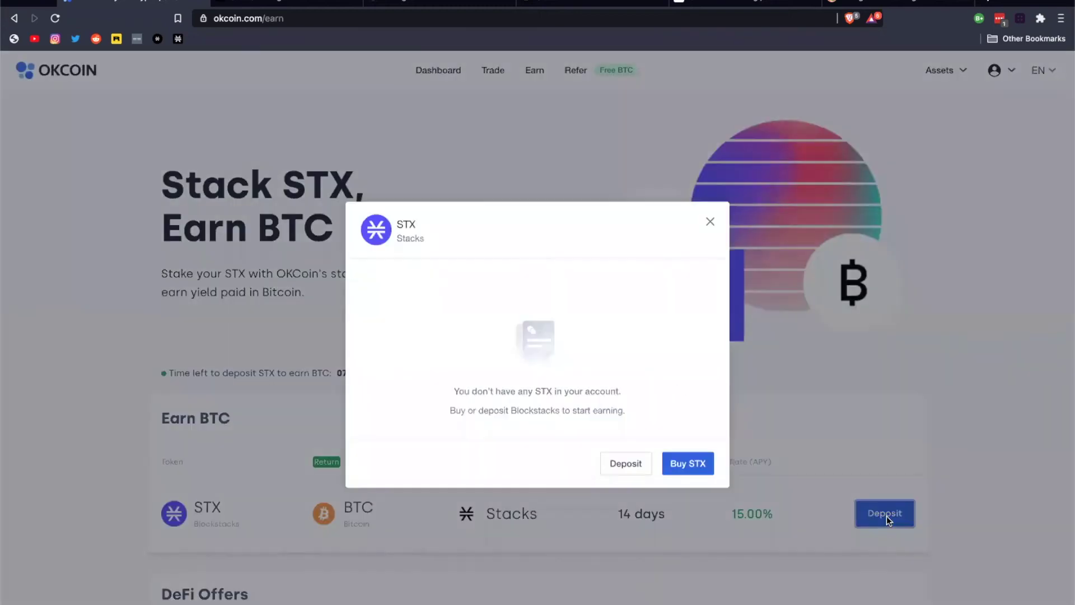
{"action": "left_click", "coordinate": [626, 464]}
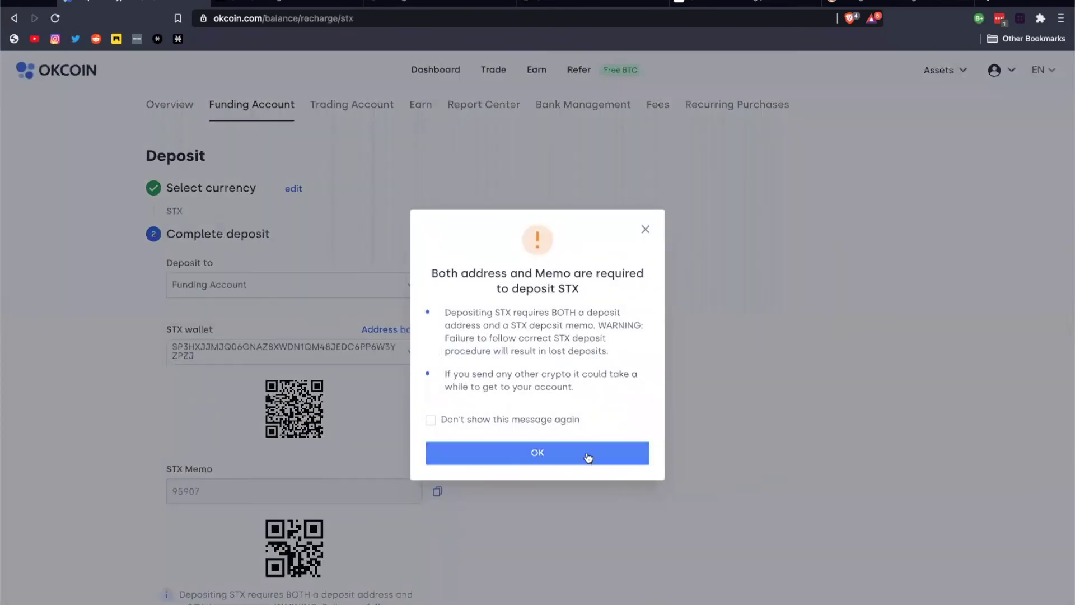
{"action": "left_click", "coordinate": [589, 453]}
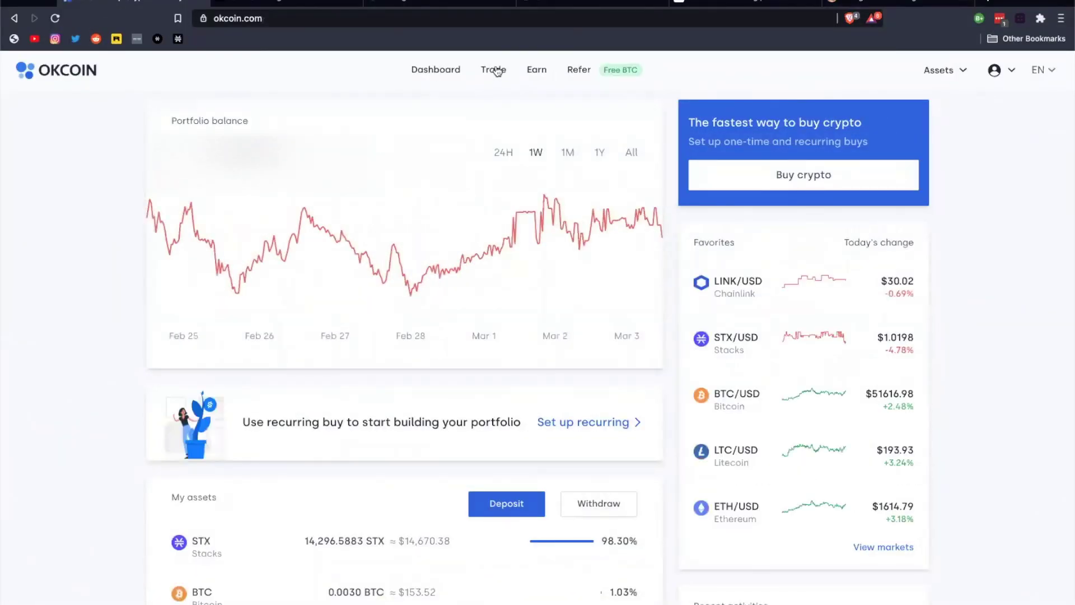
Step: Bring up the STX/USD trading pair and set the buy amount to the full USD balance
{"action": "left_click", "coordinate": [493, 69]}
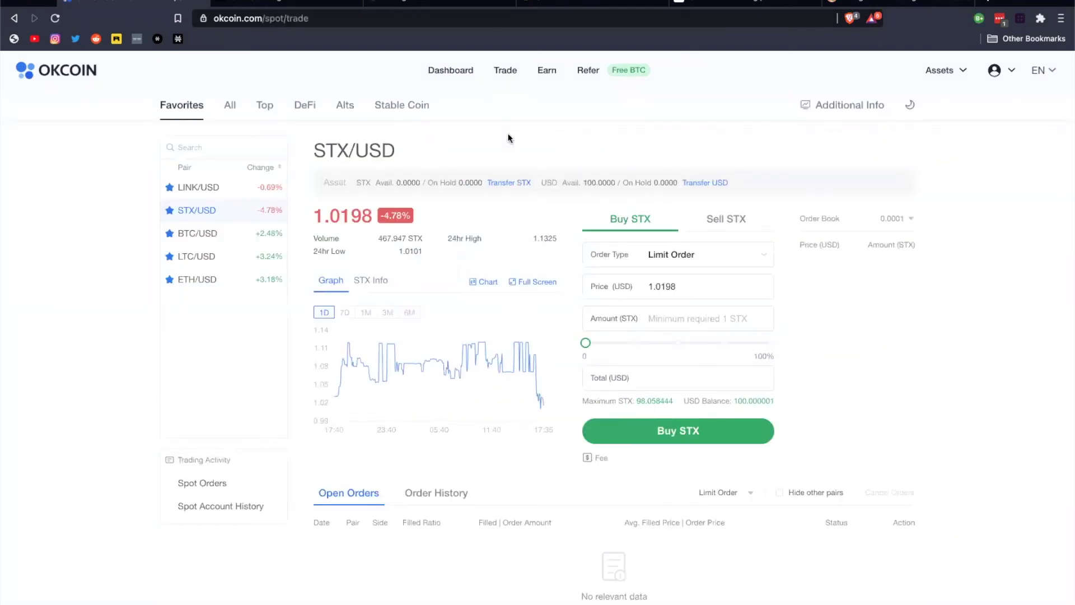
{"action": "left_click", "coordinate": [197, 211]}
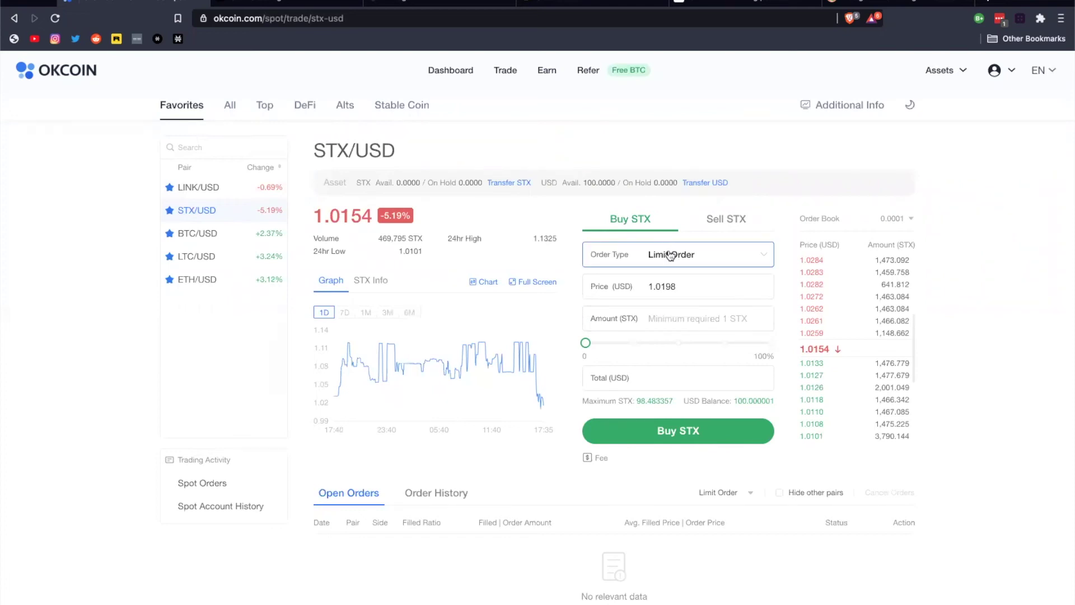
{"action": "left_click_drag", "start_coordinate": [586, 343], "coordinate": [771, 343]}
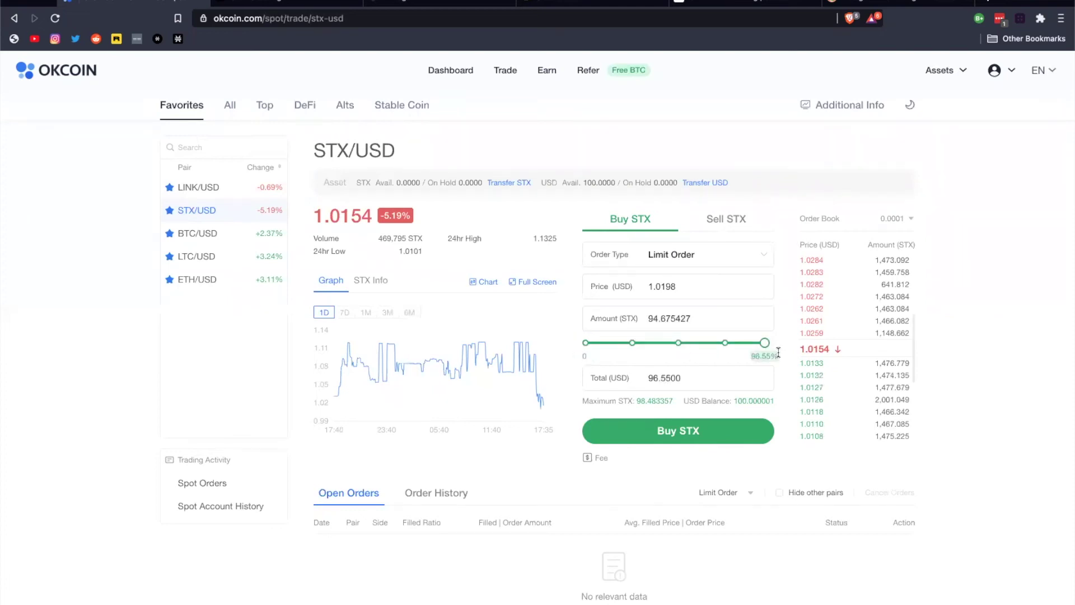
{"action": "left_click", "coordinate": [667, 322]}
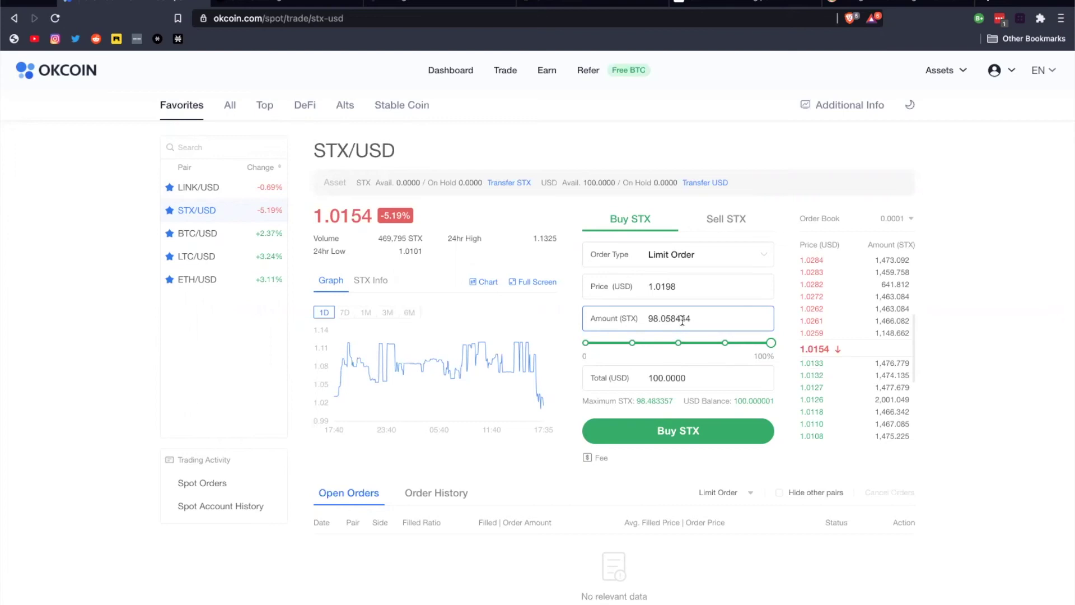
Step: Switch to a Market Order, commit 100% of the USD and buy about 97.28 STX
{"action": "left_click", "coordinate": [659, 252]}
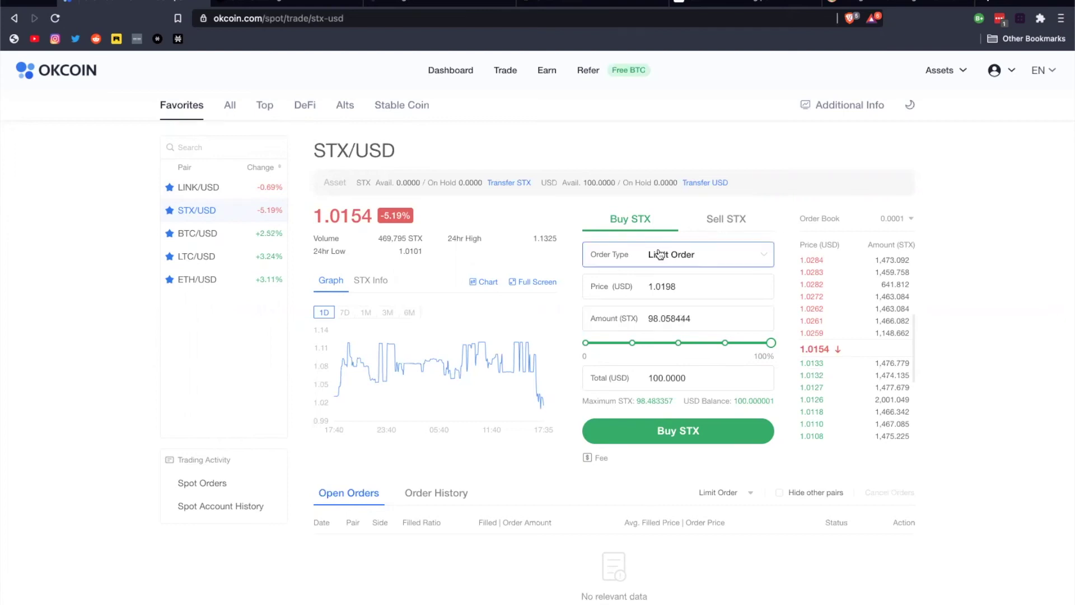
{"action": "left_click", "coordinate": [659, 253]}
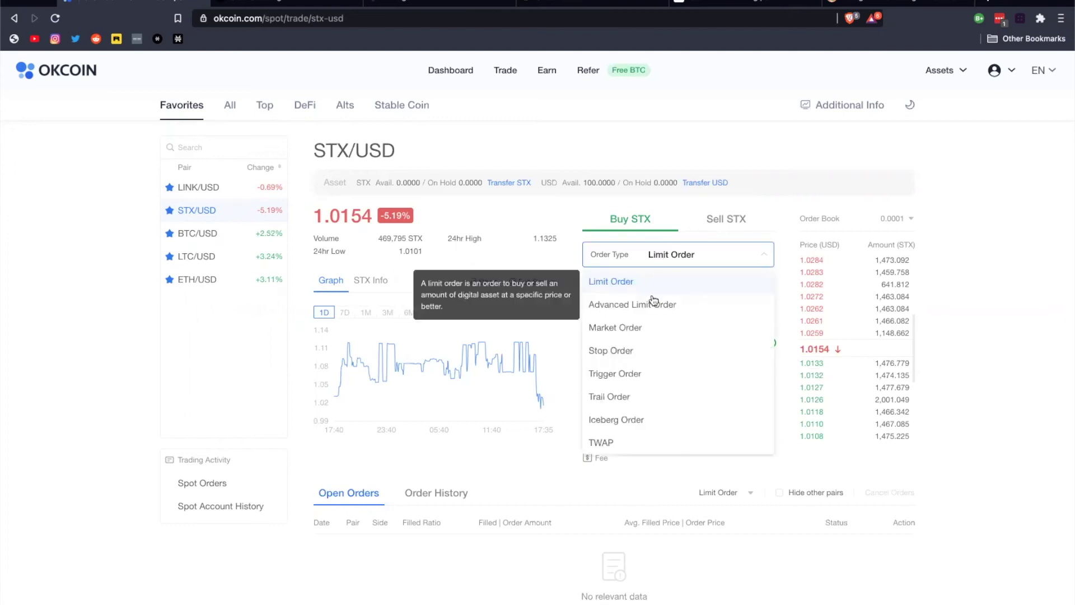
{"action": "left_click", "coordinate": [616, 327]}
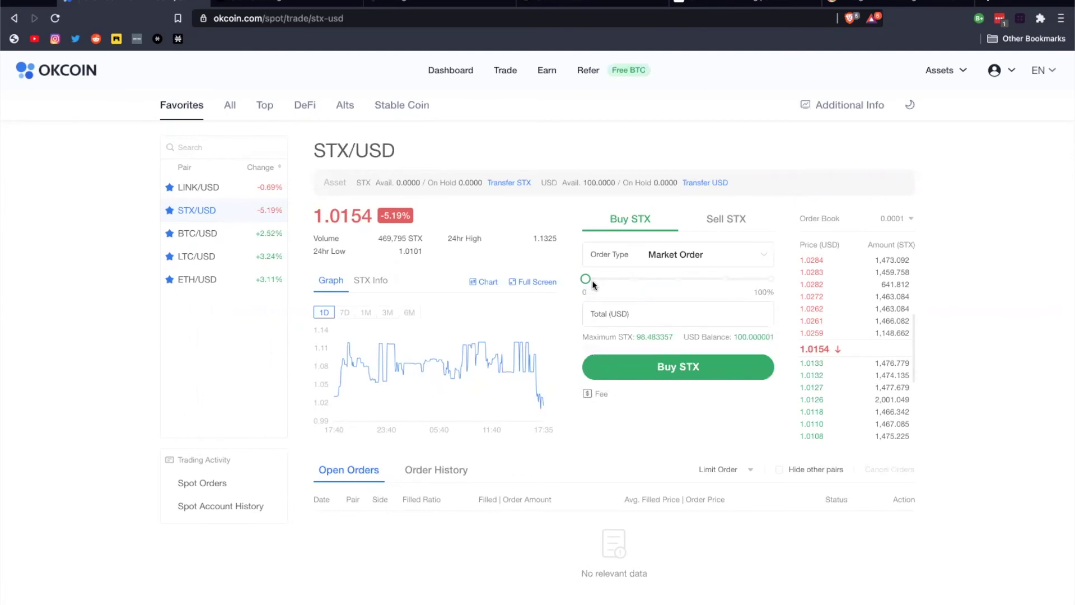
{"action": "left_click_drag", "start_coordinate": [586, 280], "coordinate": [771, 279]}
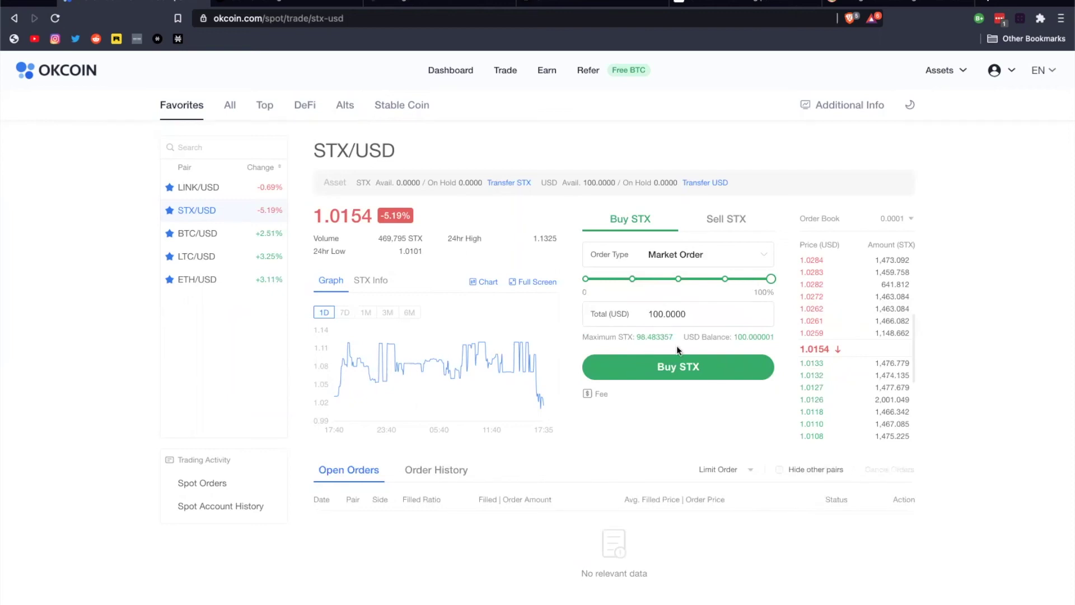
{"action": "left_click", "coordinate": [681, 370]}
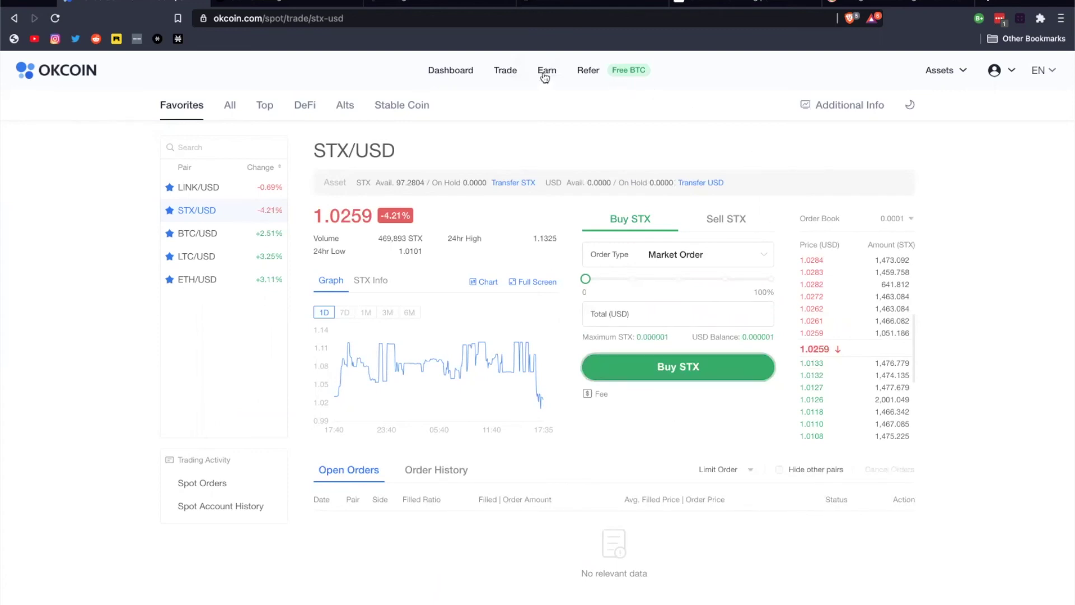
Step: Start a Stack STX, Earn BTC deposit from the Earn page and edit its amount
{"action": "left_click", "coordinate": [547, 70]}
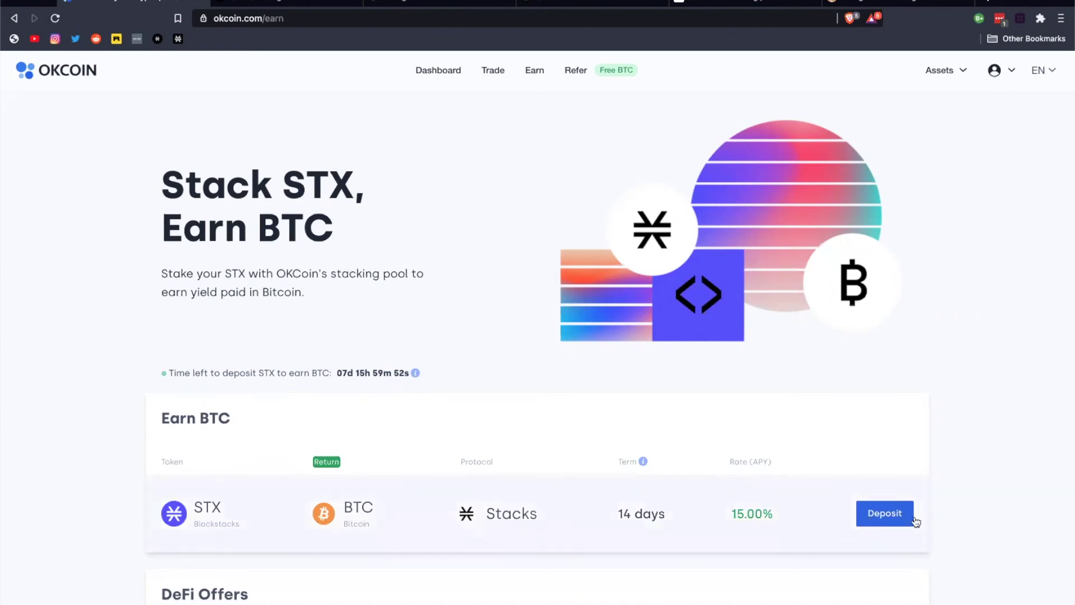
{"action": "left_click", "coordinate": [884, 513]}
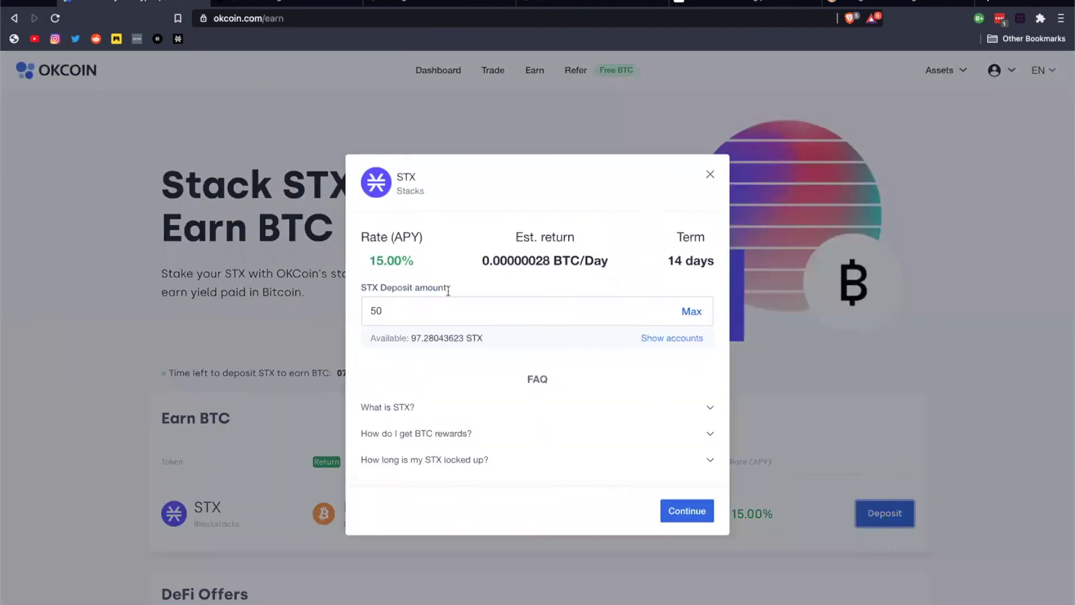
{"action": "left_click", "coordinate": [376, 309]}
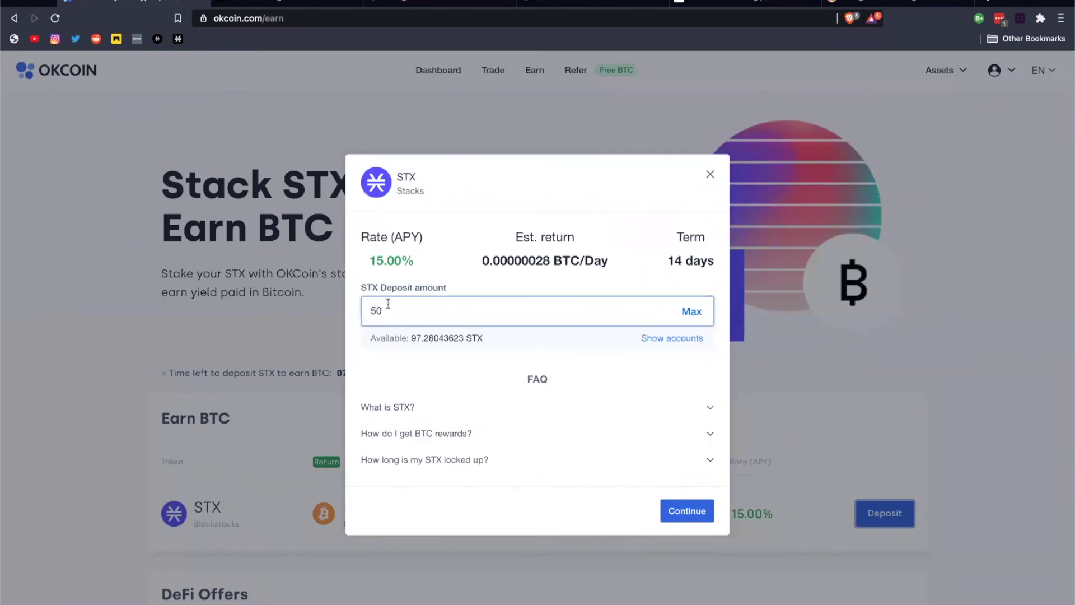
{"action": "left_click", "coordinate": [415, 336]}
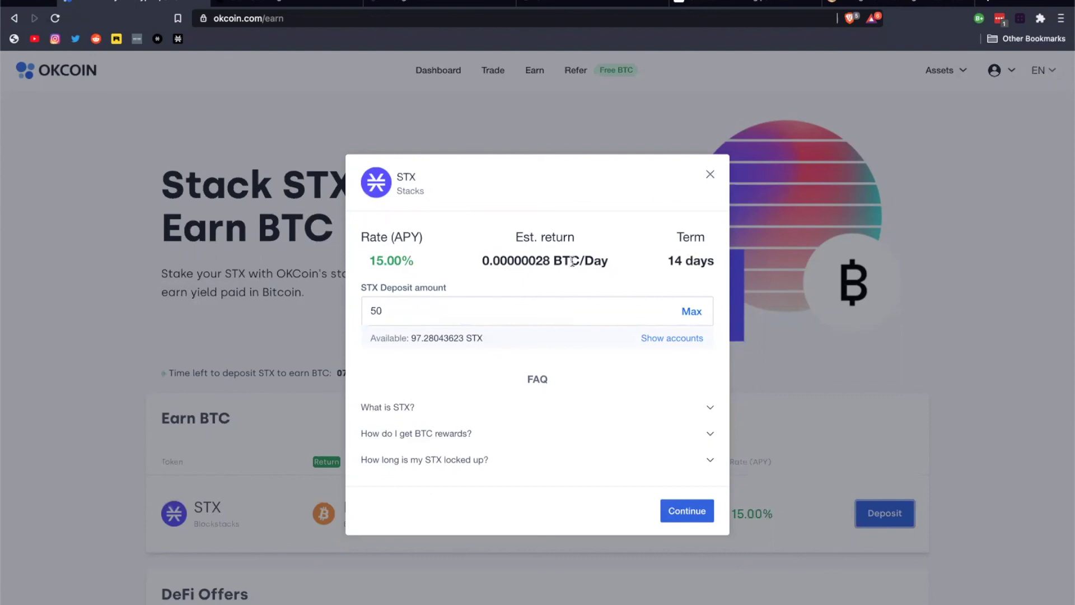
Step: Set the deposit to the Max 97.28043623 STX and continue to the review summary
{"action": "left_click", "coordinate": [634, 316]}
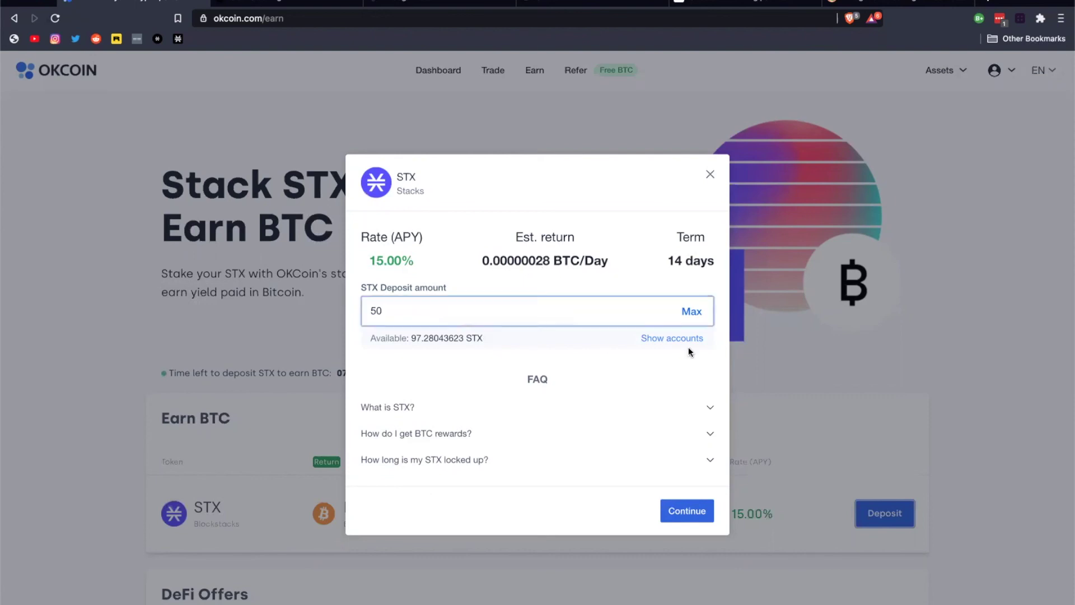
{"action": "left_click", "coordinate": [693, 311]}
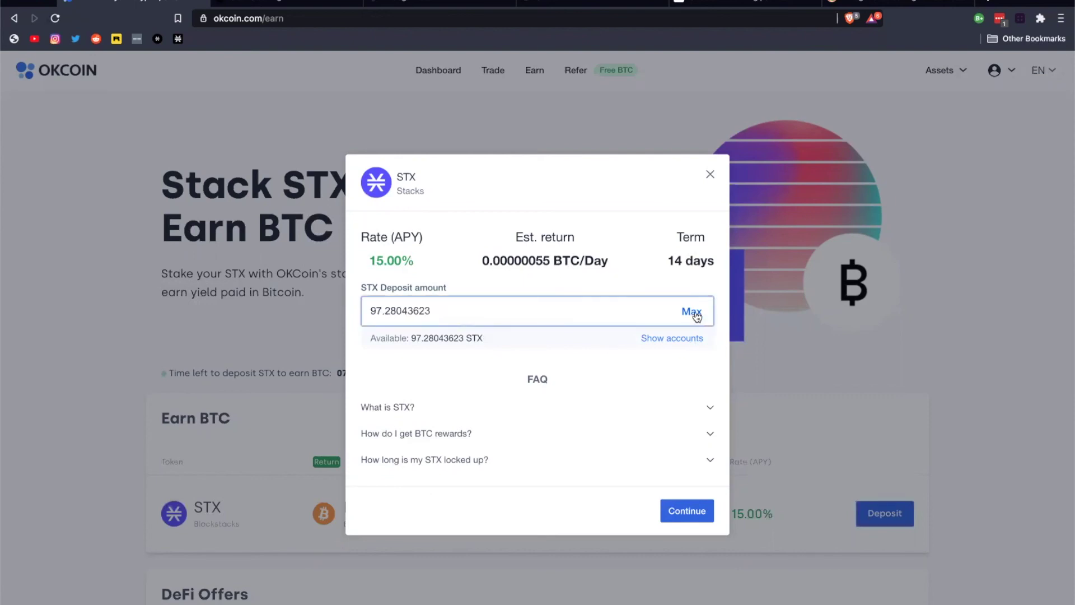
{"action": "left_click", "coordinate": [687, 512]}
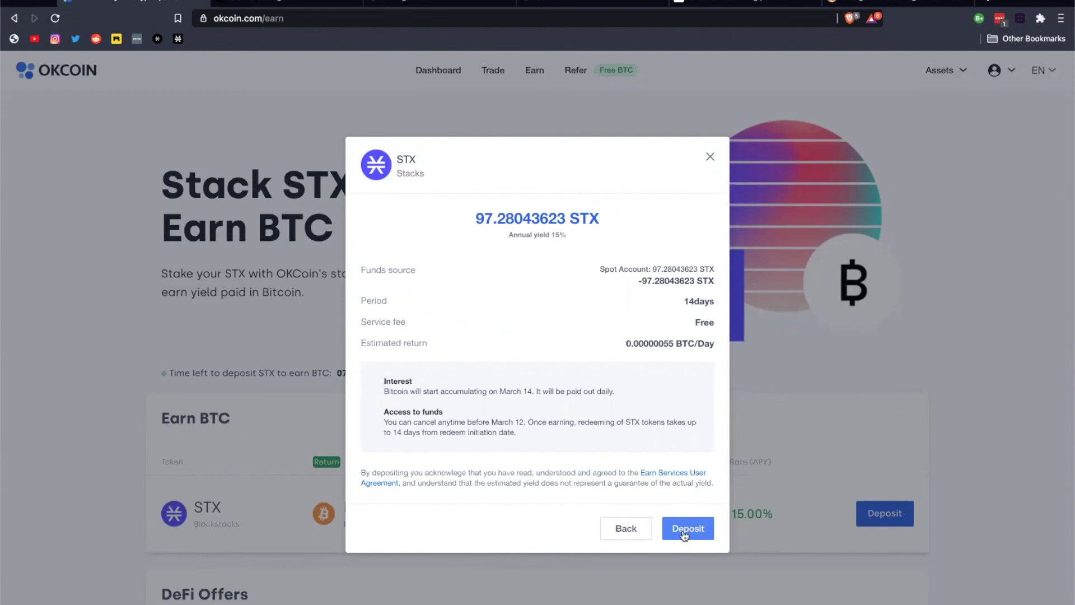
Step: Confirm the 97.28043623 STX Earn BTC deposit and dismiss the deposit-complete message
{"action": "left_click", "coordinate": [688, 528]}
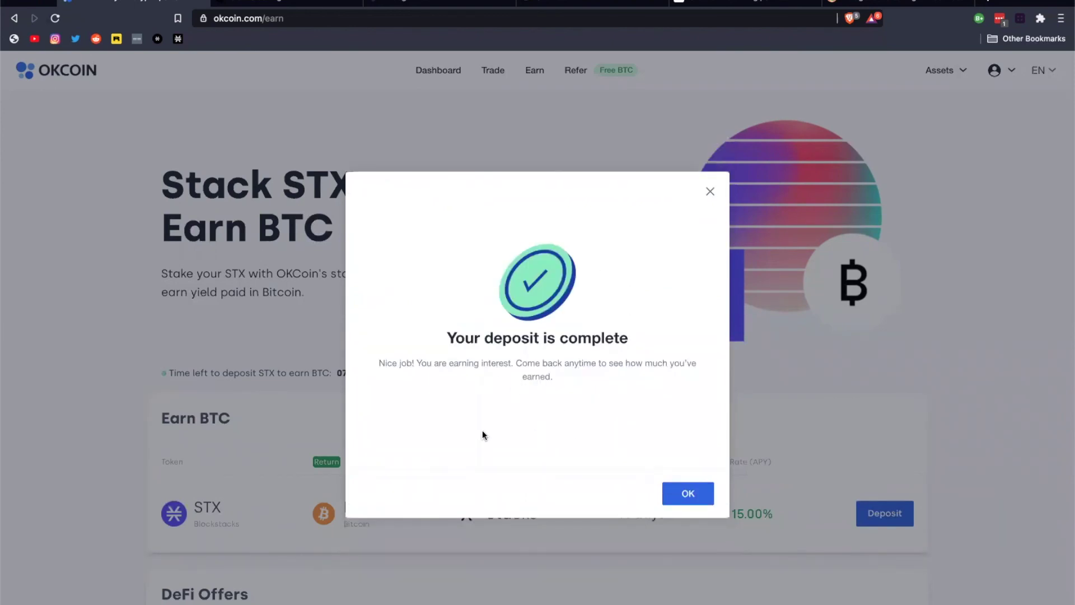
{"action": "left_click", "coordinate": [688, 493]}
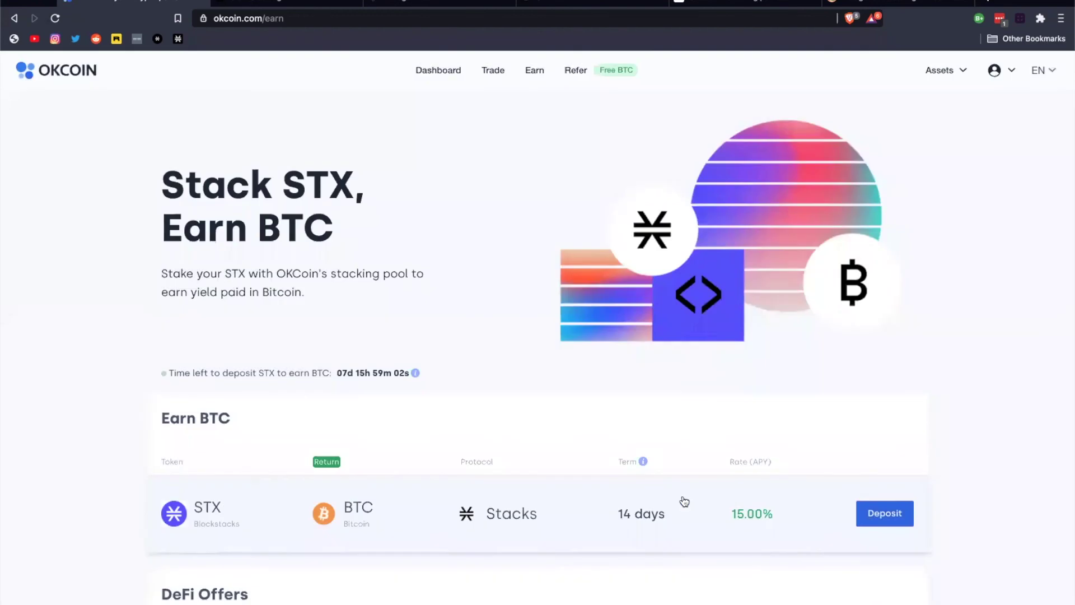